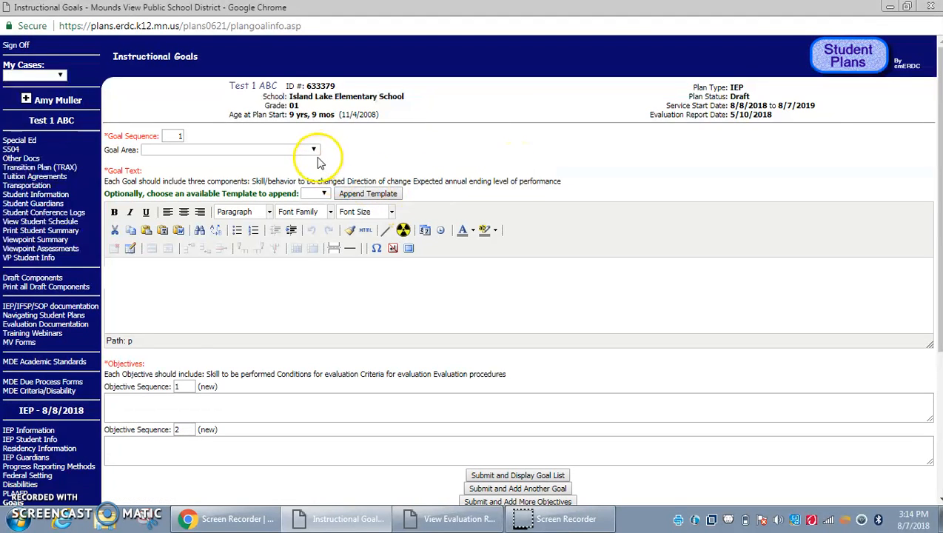
# Set the goal area to Academic Performance and enter "Goal" as the goal text
pyautogui.click(314, 151)
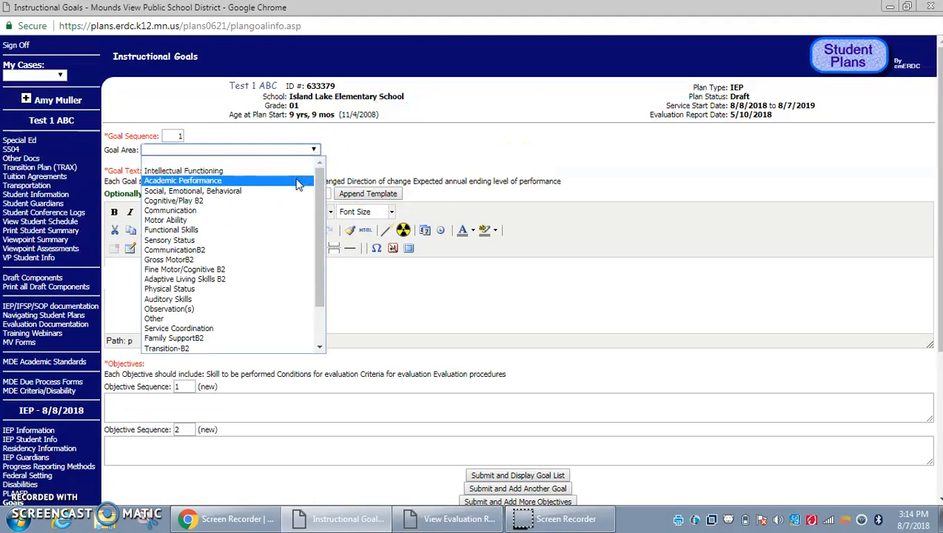
pyautogui.click(298, 182)
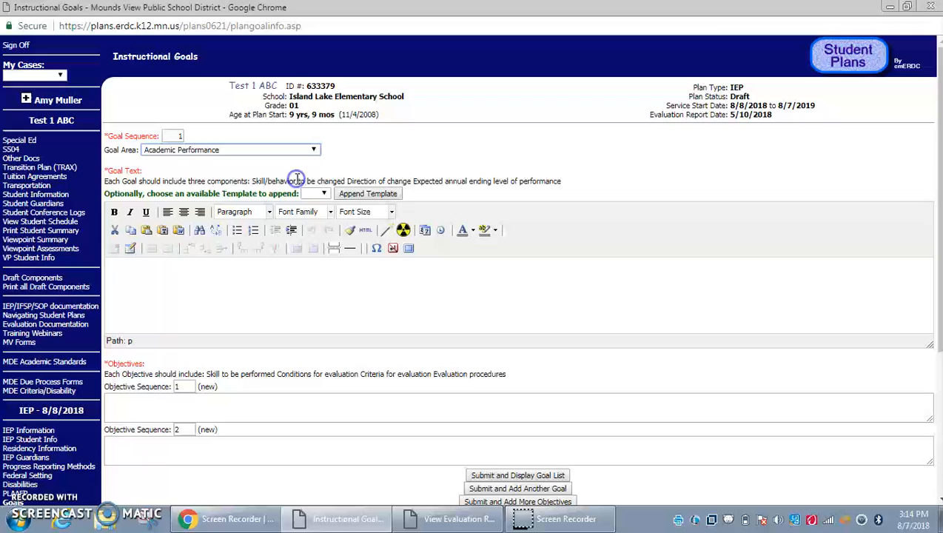
pyautogui.click(219, 276)
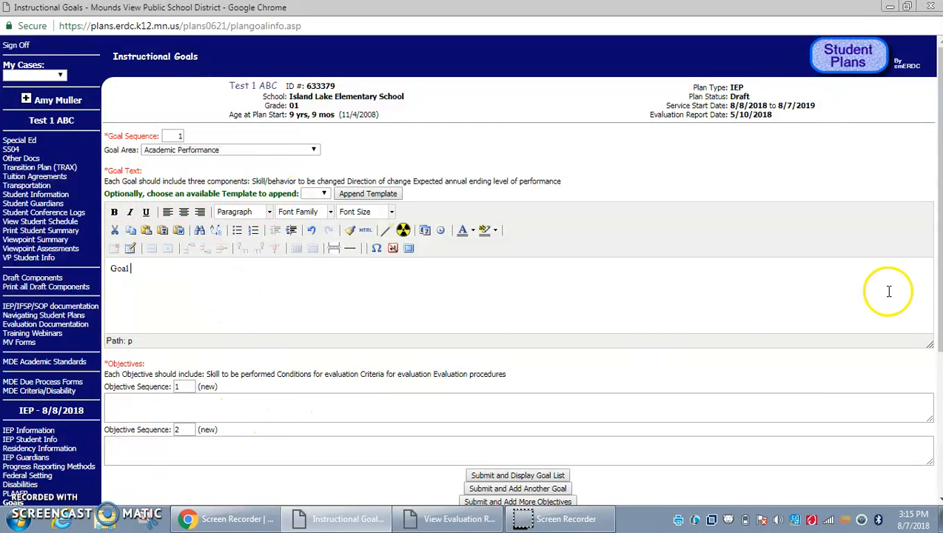
# Enter "Objective" for objectives 1 and 2 and submit the goal with the option to add more objectives
pyautogui.moveTo(938, 291); pyautogui.dragTo(939, 316)
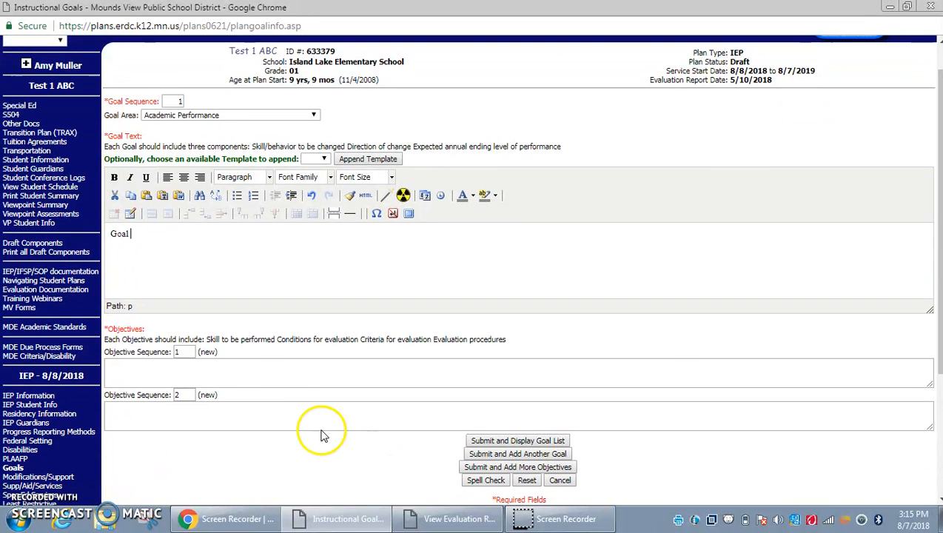
pyautogui.click(251, 371)
pyautogui.write('Objective')
pyautogui.click(226, 407)
pyautogui.write('Obje')
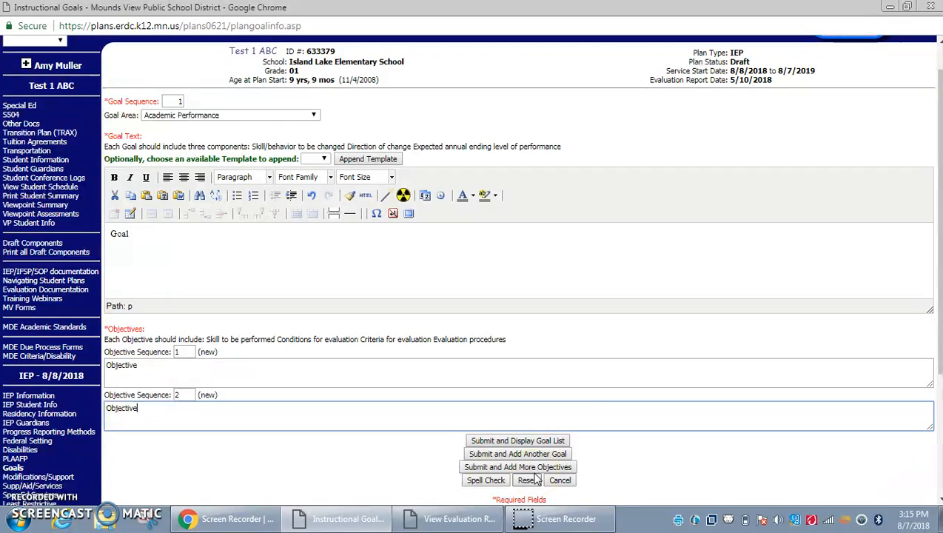
pyautogui.click(528, 467)
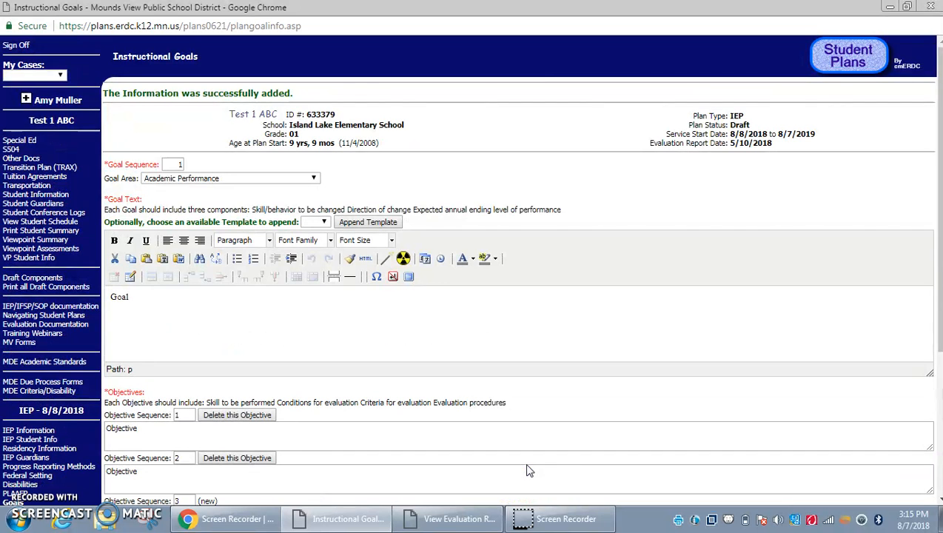
# Swap the order of the two saved objectives by setting their sequence numbers to 2 and 1
pyautogui.moveTo(937, 179); pyautogui.dragTo(918, 267)
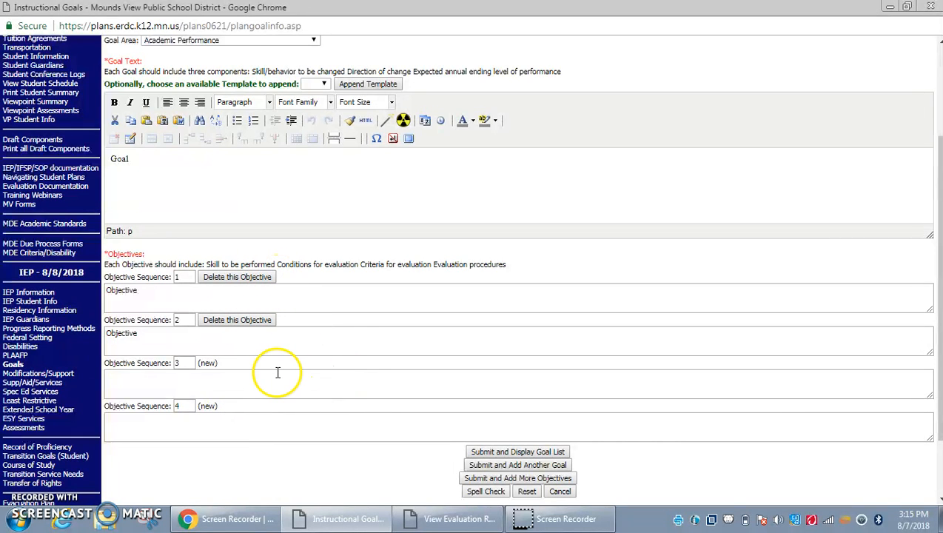
pyautogui.click(191, 279)
pyautogui.click(188, 320)
pyautogui.write('1')
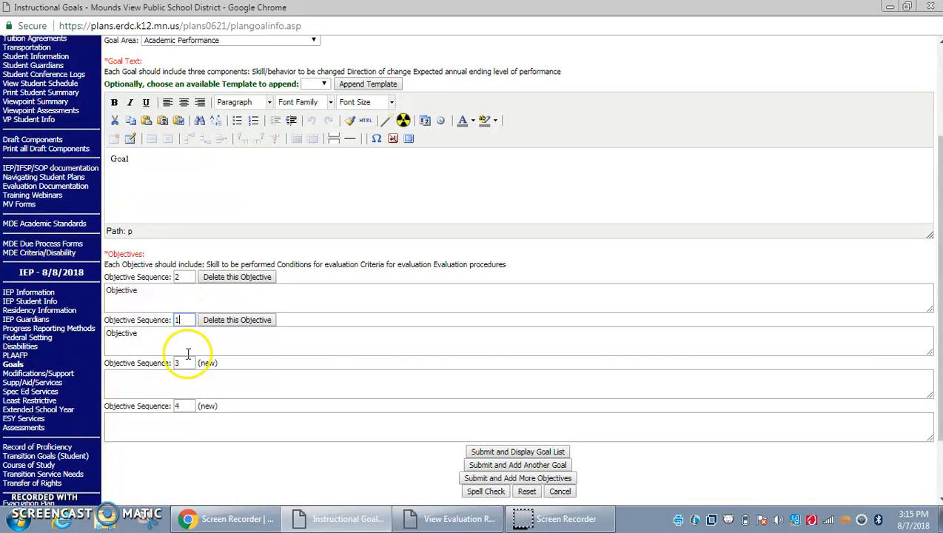
# Enter "Objective" as the third objective and submit the goal to display the goal list
pyautogui.click(164, 385)
pyautogui.write('Objective')
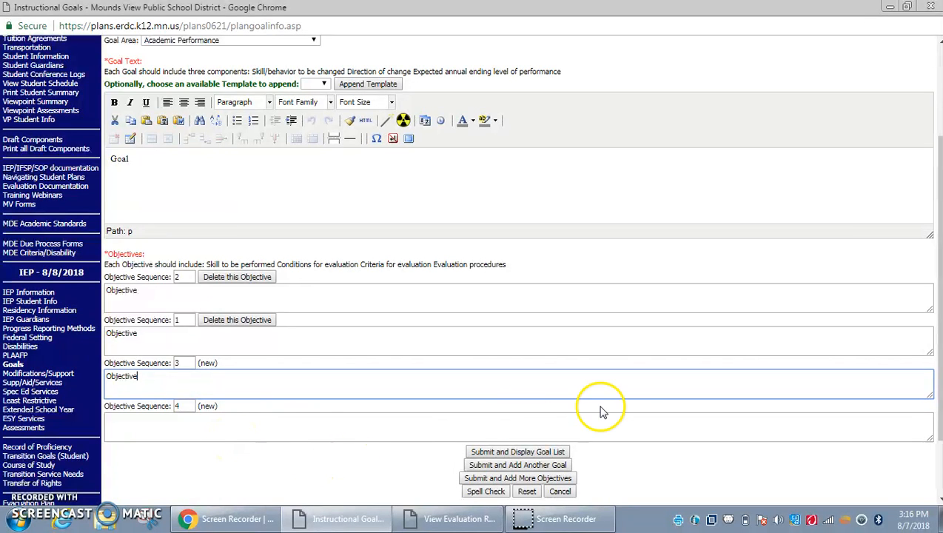
pyautogui.scroll(-1, 939, 281)
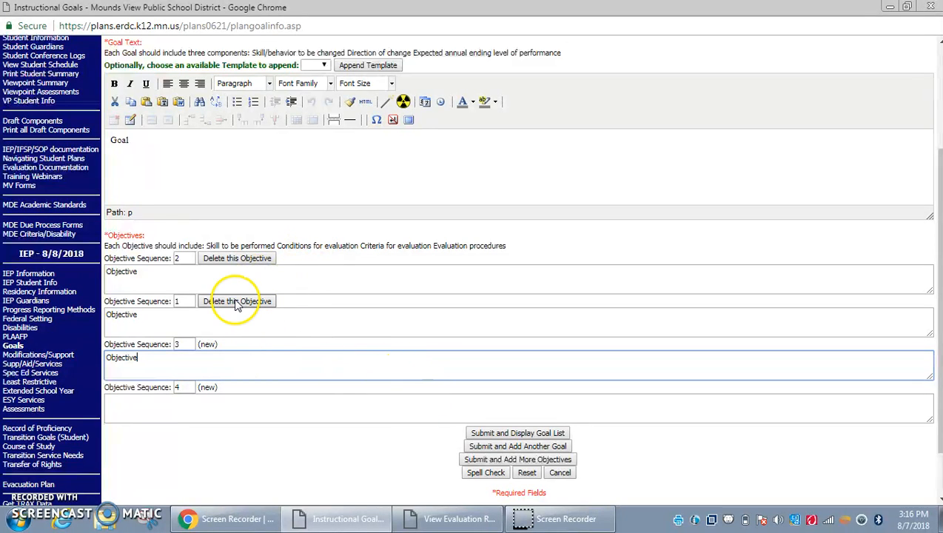
pyautogui.click(532, 435)
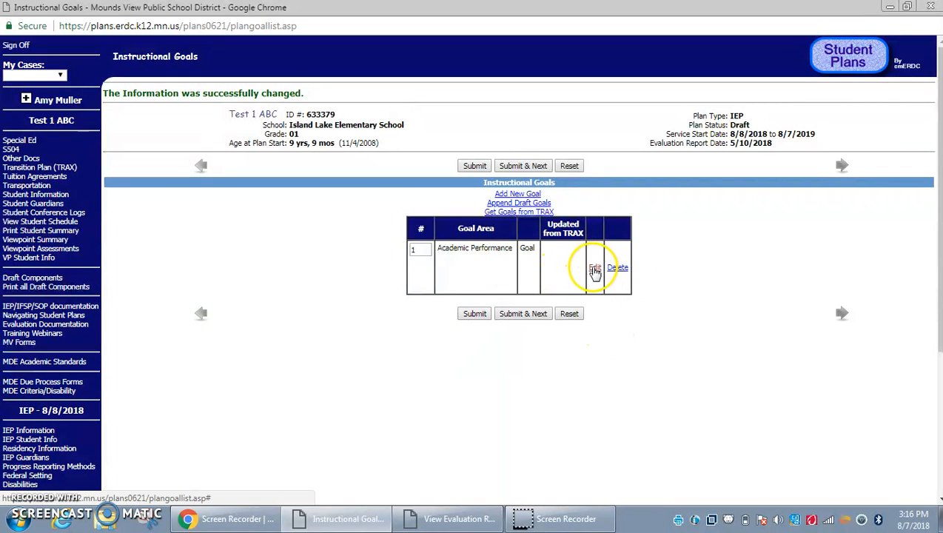
# Reopen the Academic Performance goal for editing and submit it with the option to add another goal
pyautogui.click(594, 269)
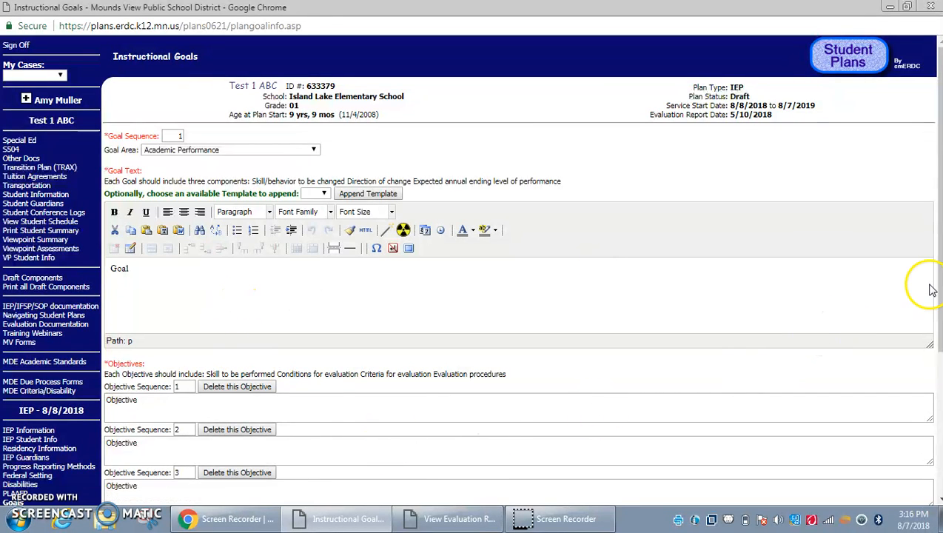
pyautogui.scroll(-2, 935, 319)
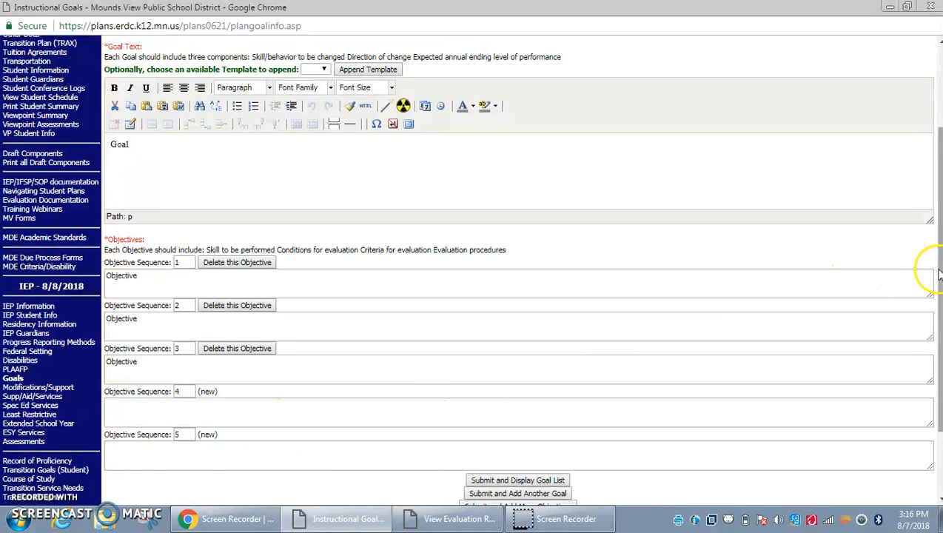
pyautogui.moveTo(938, 271); pyautogui.dragTo(938, 277)
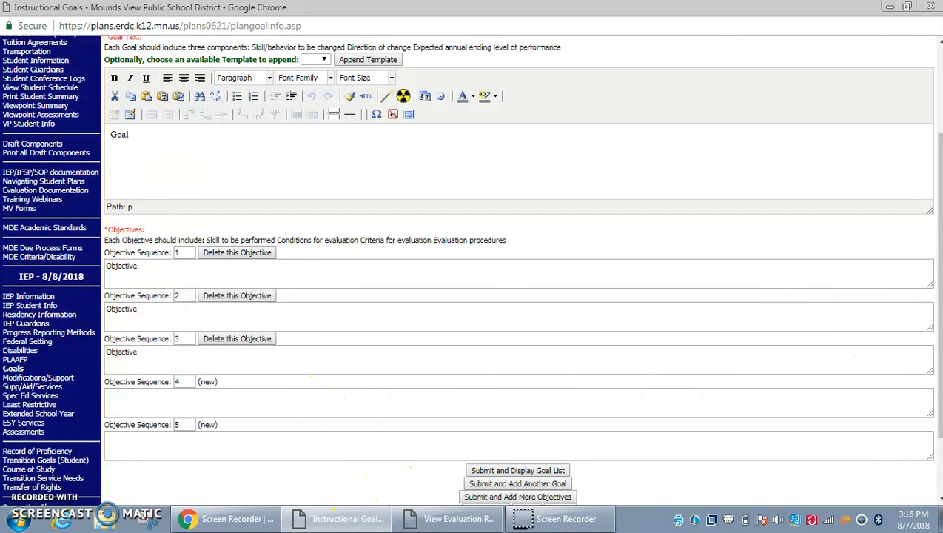
pyautogui.moveTo(939, 320); pyautogui.dragTo(938, 290)
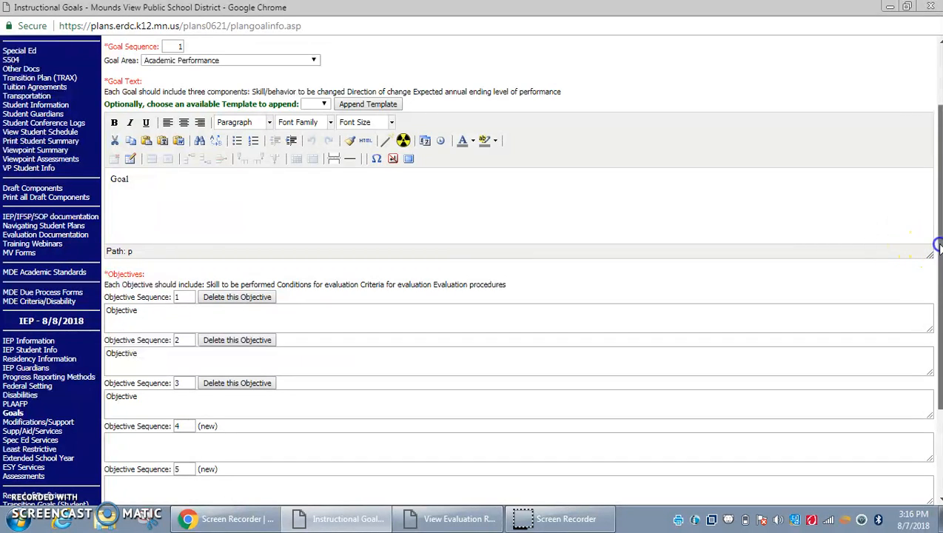
pyautogui.moveTo(937, 243); pyautogui.dragTo(931, 300)
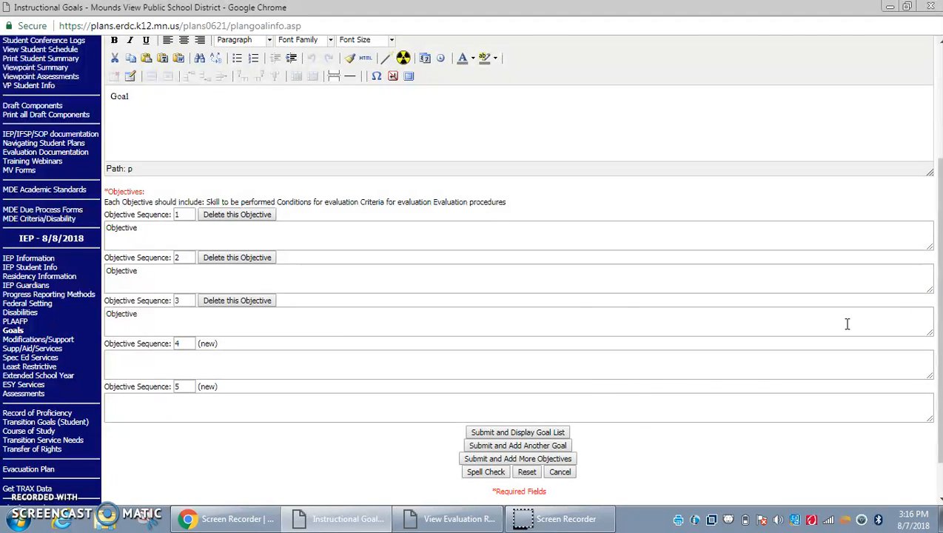
pyautogui.click(541, 446)
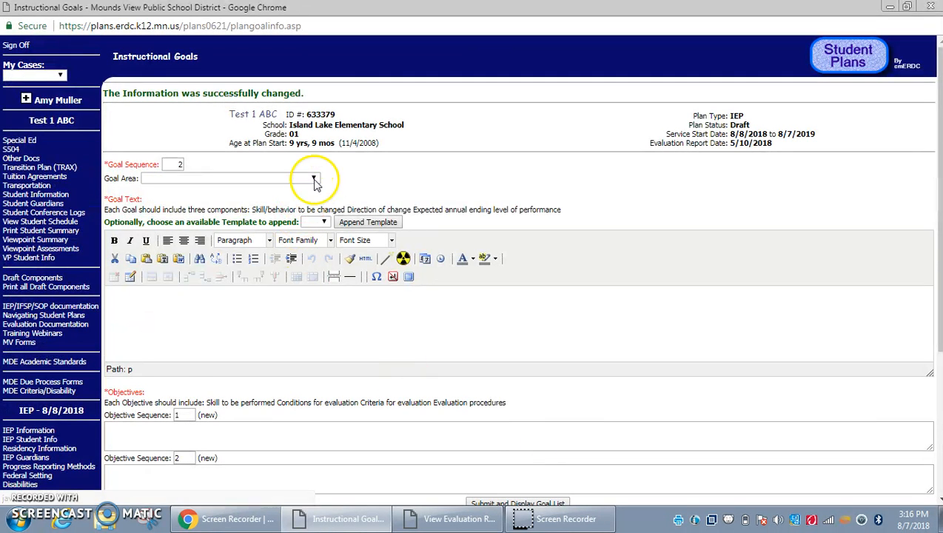
# Set the second goal's area to Social, Emotional, Behavioral and enter "kjfklsdfjsdklfj" as its goal text
pyautogui.click(315, 181)
pyautogui.click(310, 216)
pyautogui.click(250, 322)
pyautogui.write('kjfklsdfjsdklfj')
pyautogui.click(233, 401)
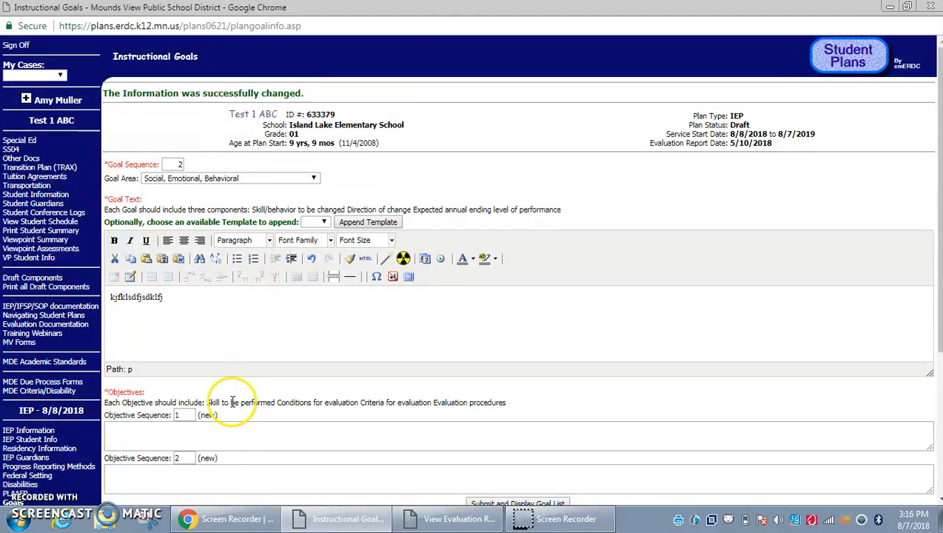
# Enter "kaljfklsdjf" and "aklsdjf;klsdfj" as the second goal's objectives and submit it to display the goal list
pyautogui.click(227, 429)
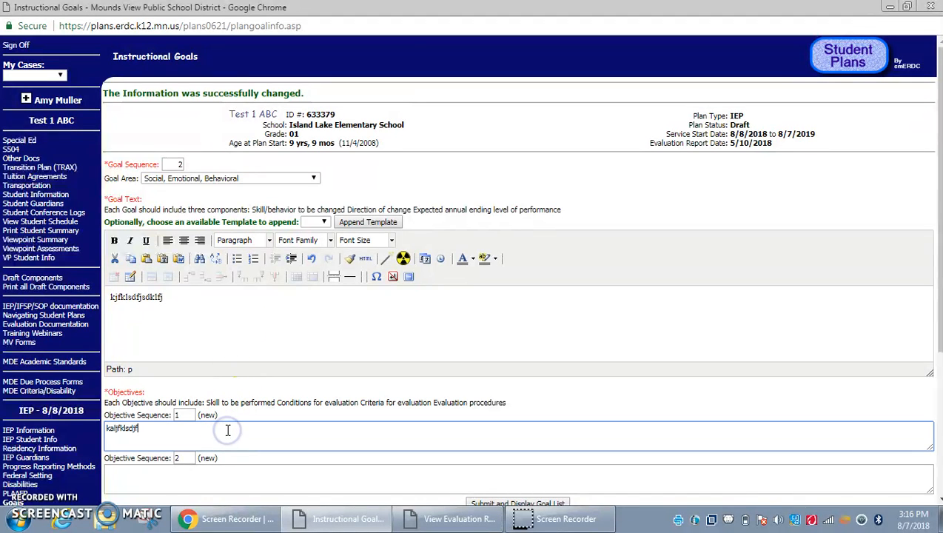
pyautogui.click(222, 473)
pyautogui.write('aklsdjf;klsdfj')
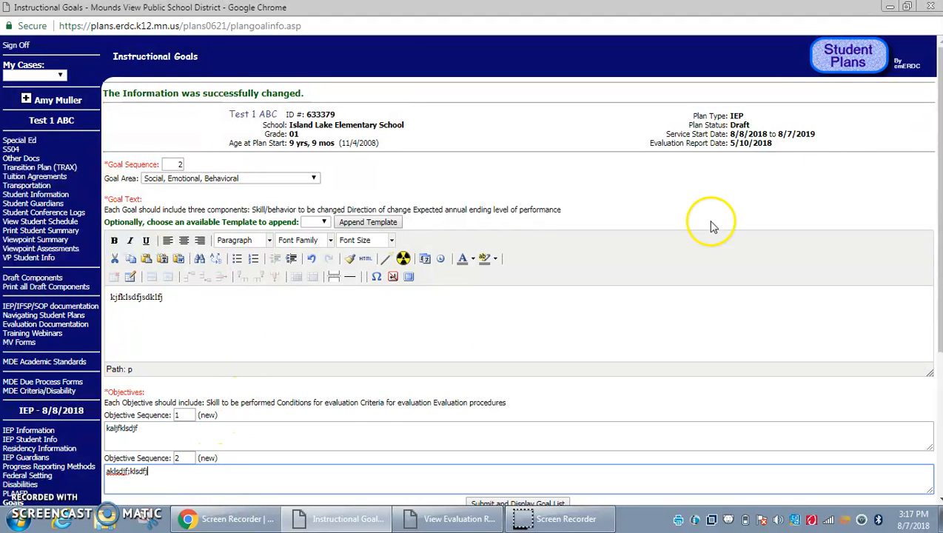
pyautogui.moveTo(937, 154); pyautogui.dragTo(927, 219)
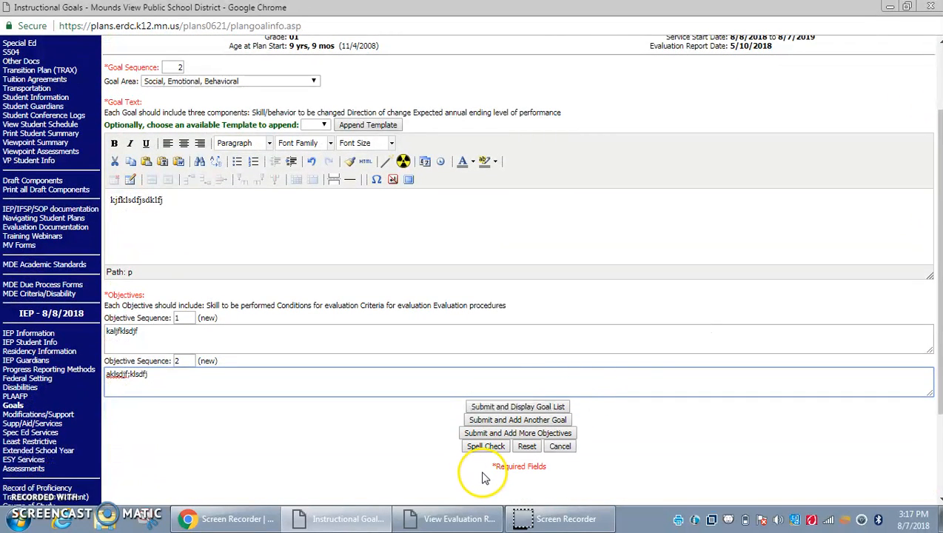
pyautogui.click(524, 407)
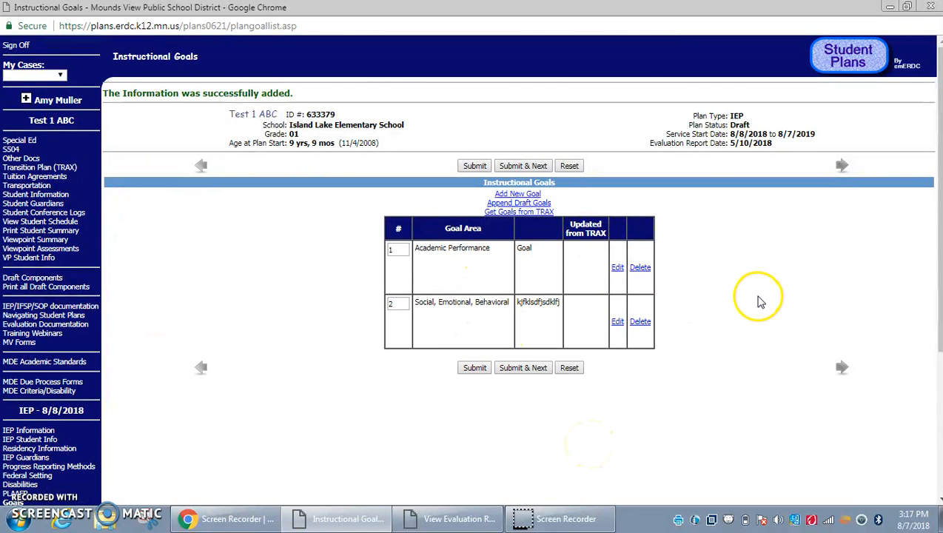
# Check the draft goals available for appending and return to the instructional goals list
pyautogui.click(560, 198)
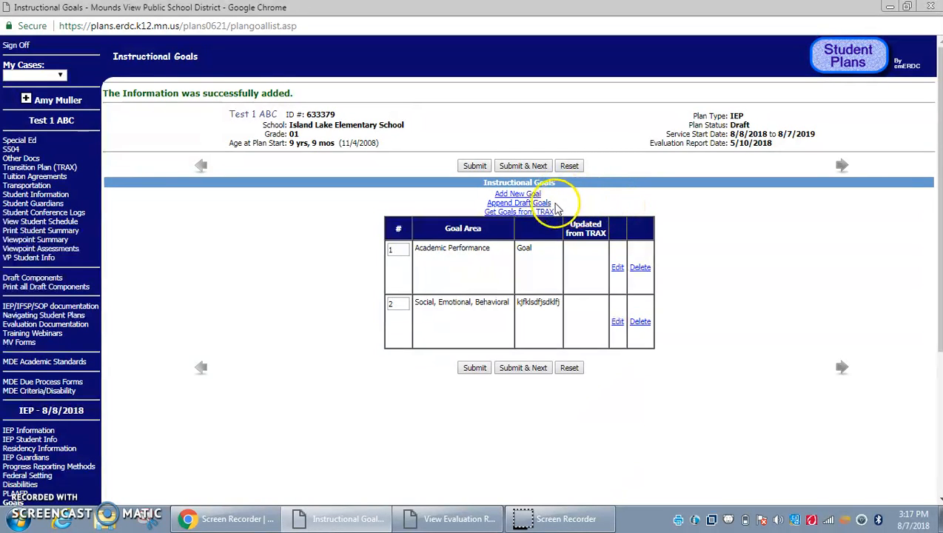
pyautogui.click(536, 203)
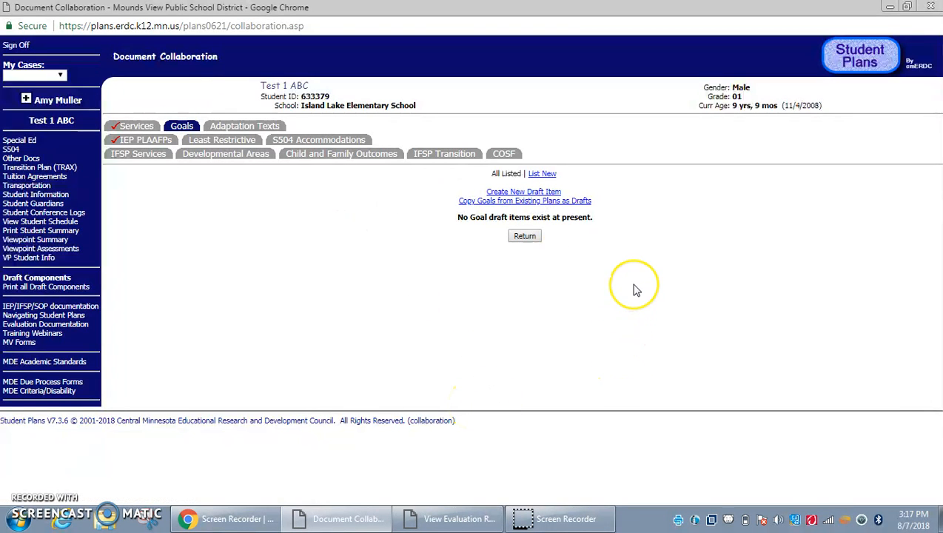
pyautogui.click(530, 237)
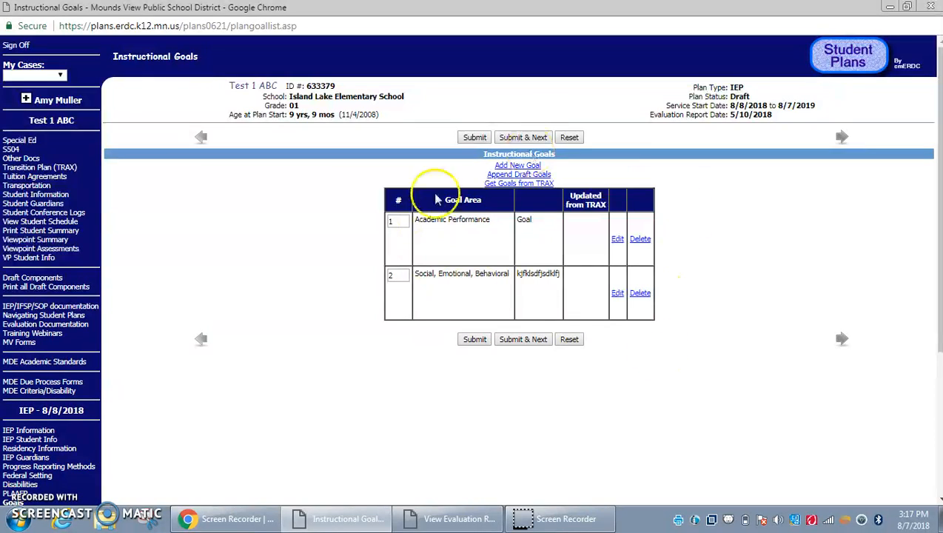
# Open the IEP's Modifications/Support page and enter "kjklajdsfiodjfsdifj" as the description, followed by a line break
pyautogui.moveTo(936, 232); pyautogui.dragTo(924, 311)
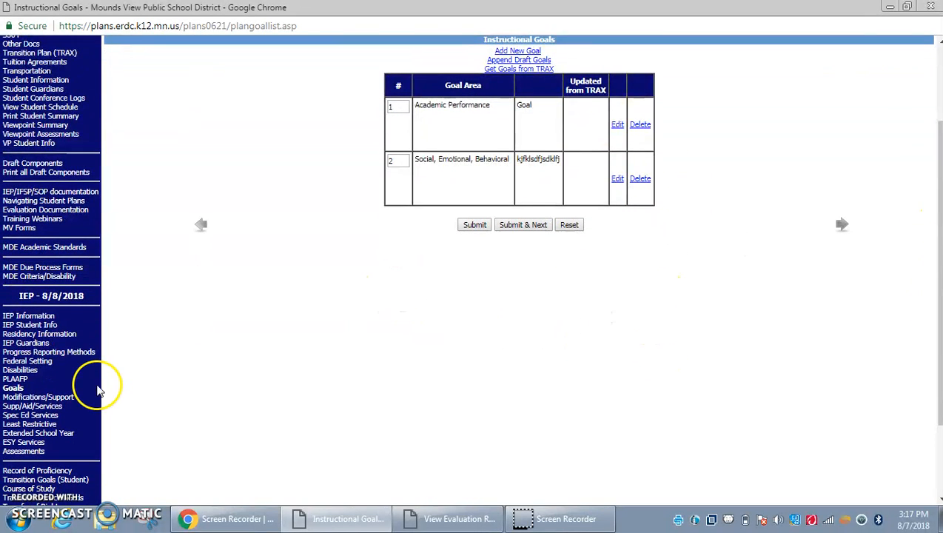
pyautogui.click(65, 396)
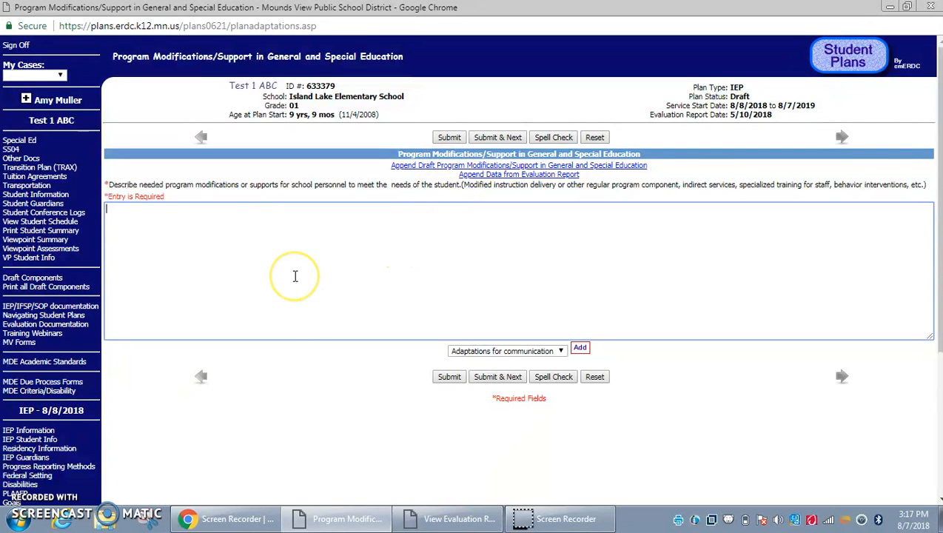
pyautogui.click(455, 226)
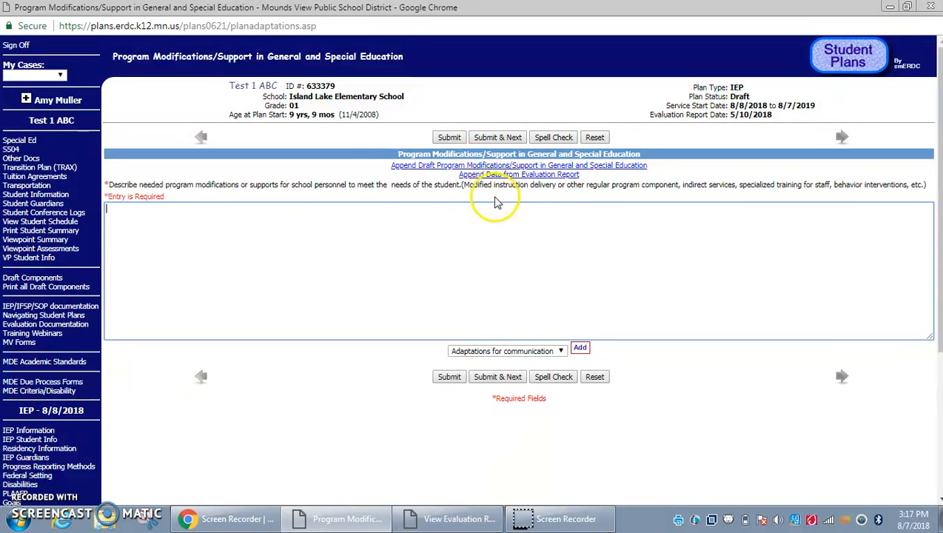
pyautogui.click(308, 223)
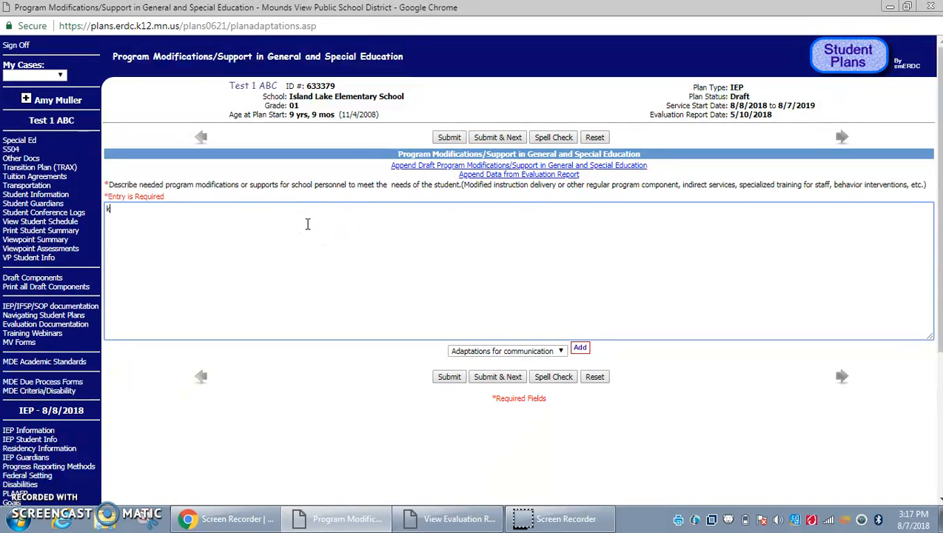
pyautogui.press('Return')
# Add the predefined "Adapted instruction" statement to the program modifications description
pyautogui.click(561, 352)
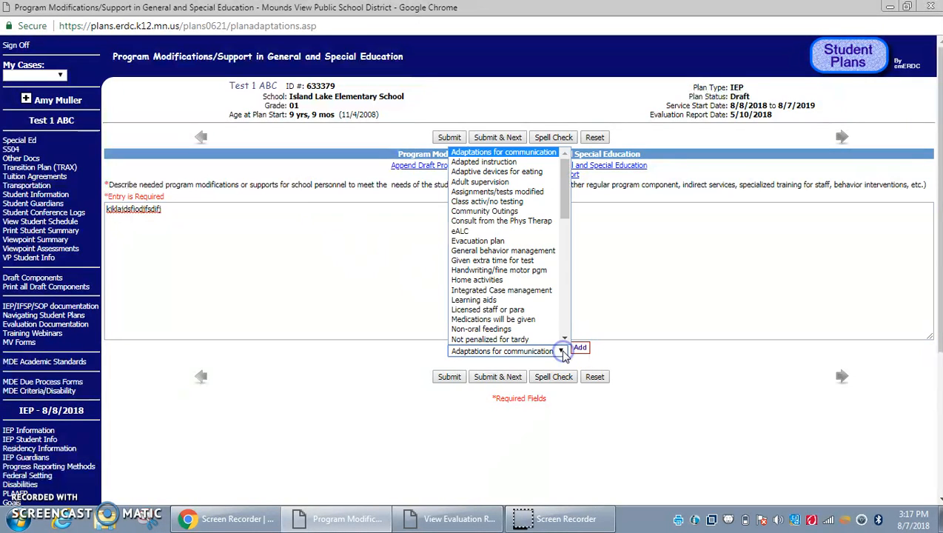
pyautogui.moveTo(565, 209)
pyautogui.mouseDown()
pyautogui.moveTo(567, 262)
pyautogui.moveTo(568, 212)
pyautogui.mouseUp()
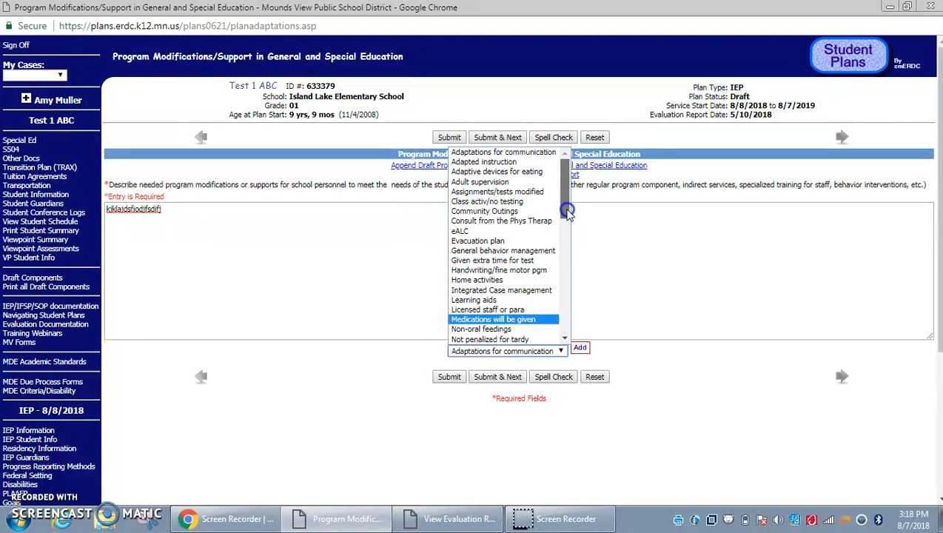
pyautogui.click(482, 162)
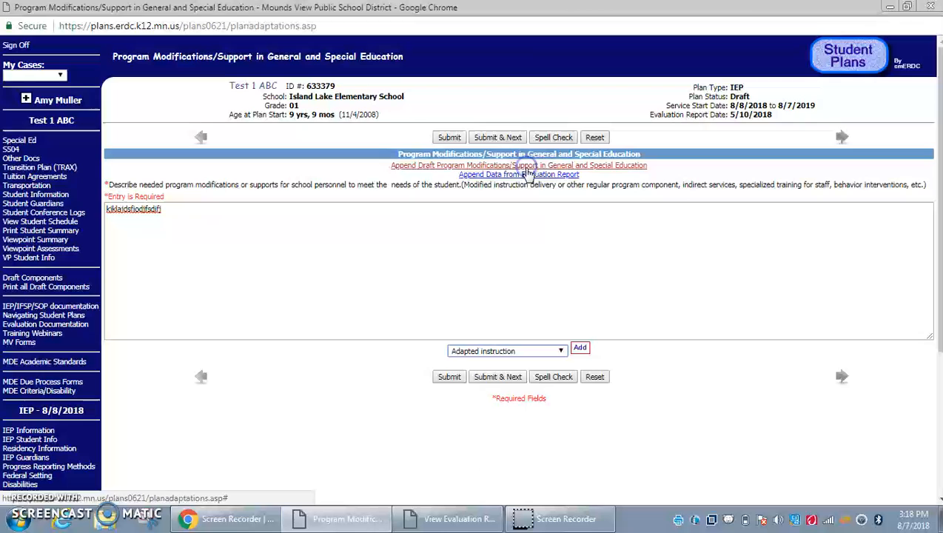
pyautogui.click(581, 349)
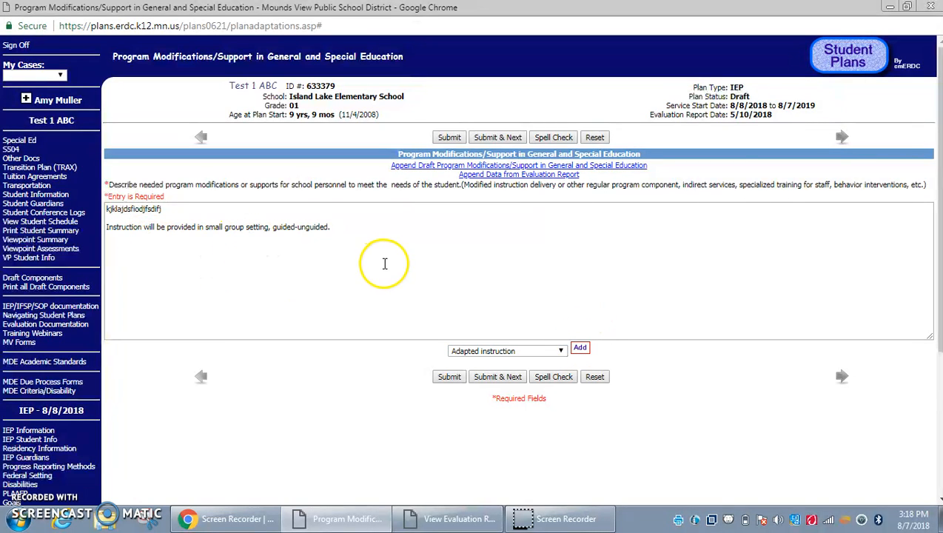
# Add the predefined "EC-Sensory activities to calm" statement to the program modifications description
pyautogui.click(561, 352)
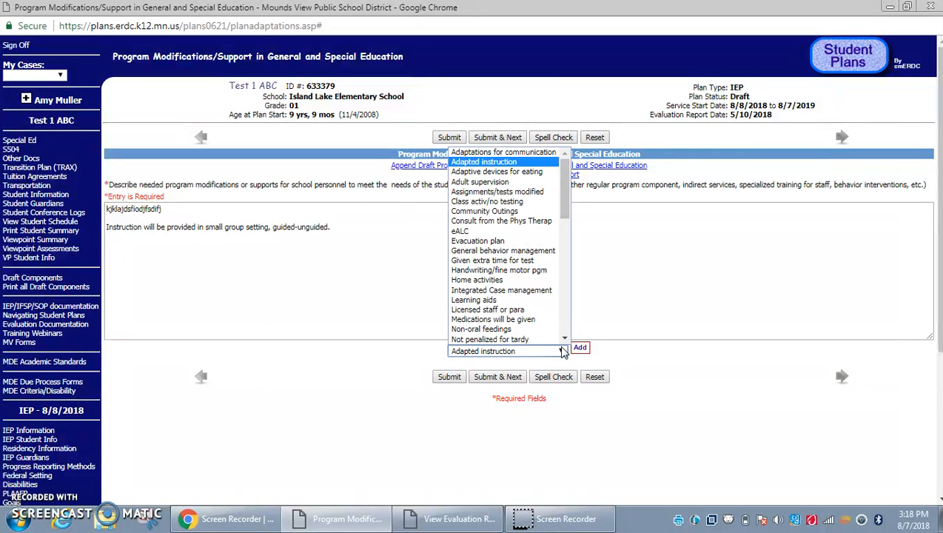
pyautogui.moveTo(563, 340); pyautogui.dragTo(563, 340)
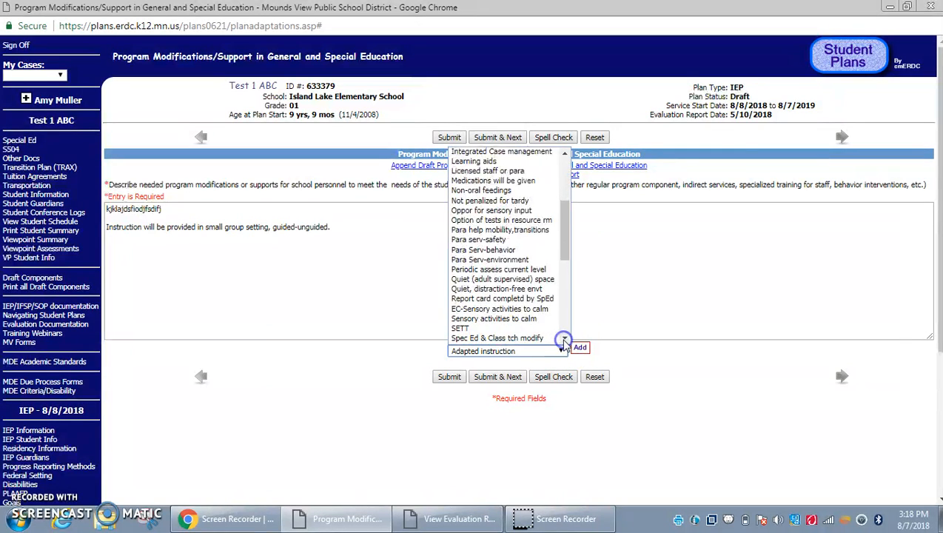
pyautogui.click(539, 307)
pyautogui.click(579, 348)
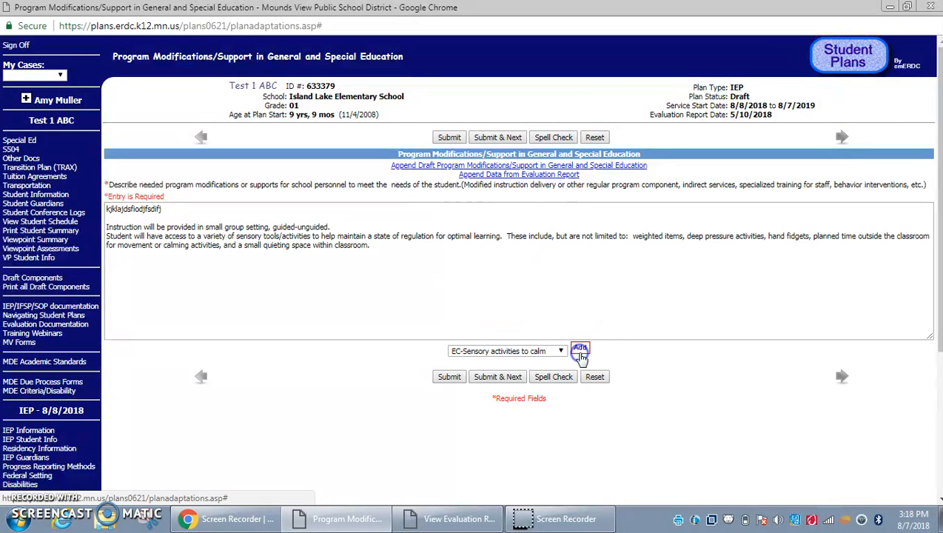
# Replace "Student" at the start of the sensory activities statement with the student's first name and insert a blank line above the paragraph
pyautogui.click(123, 248)
pyautogui.click(115, 236)
pyautogui.write('Michael')
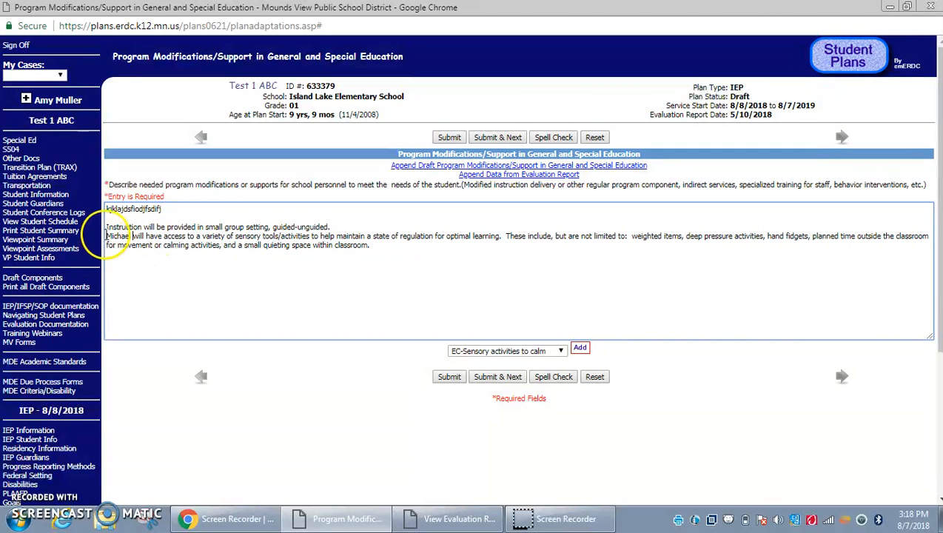
pyautogui.press('Return')
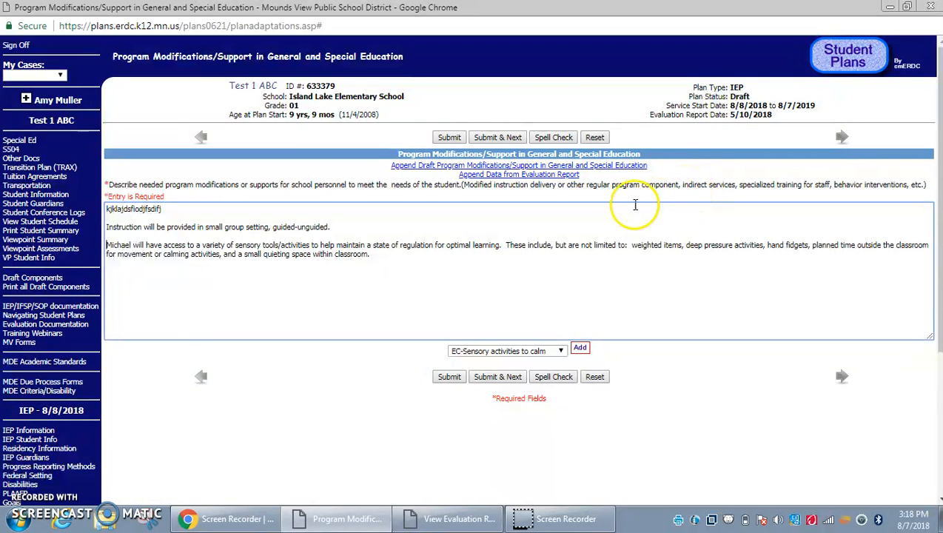
# Copy the Additions or Modifications text from the evaluation report's section V on present level, educational needs and modifications, and close the report window
pyautogui.click(562, 176)
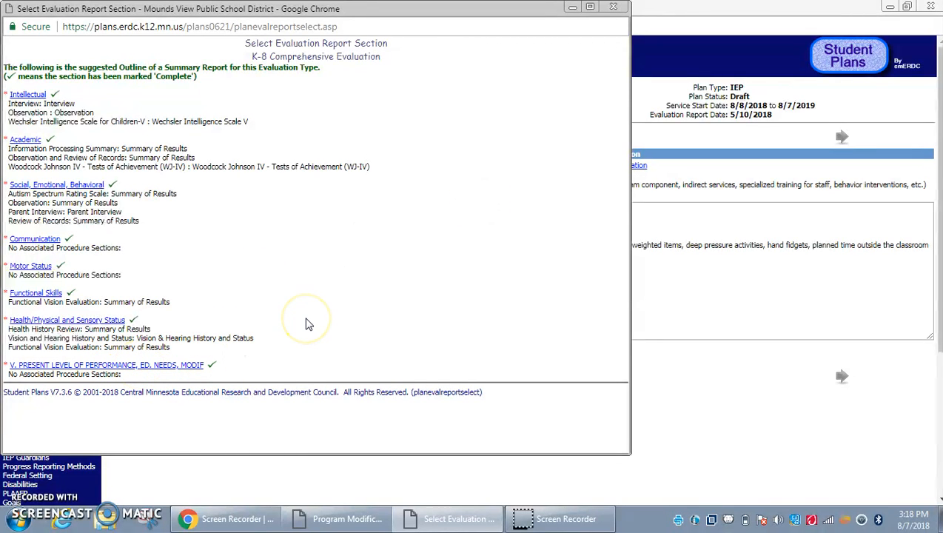
pyautogui.click(194, 365)
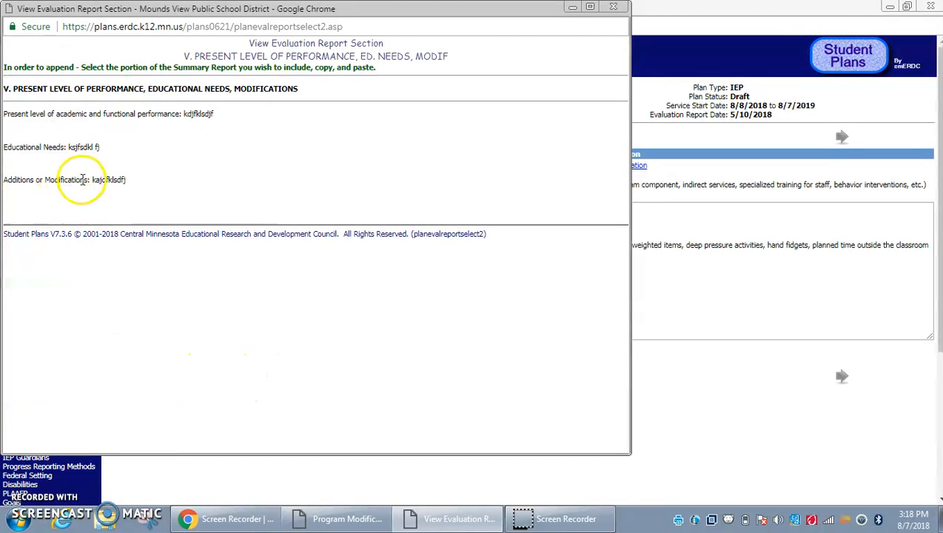
pyautogui.moveTo(112, 179); pyautogui.dragTo(140, 185)
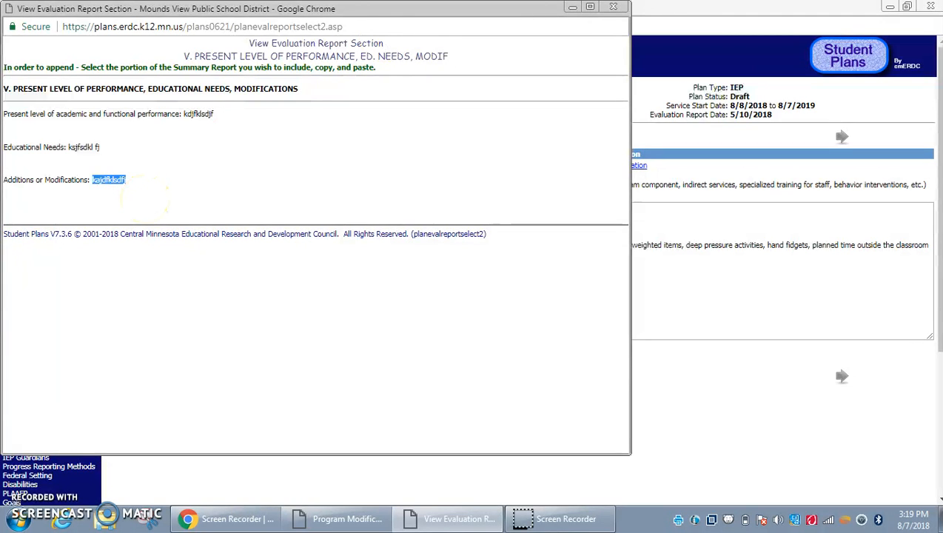
pyautogui.click(613, 6)
# Paste the copied text "kajdfklsdfj" as a separate paragraph below the sensory activities statement and submit the program modifications
pyautogui.click(277, 278)
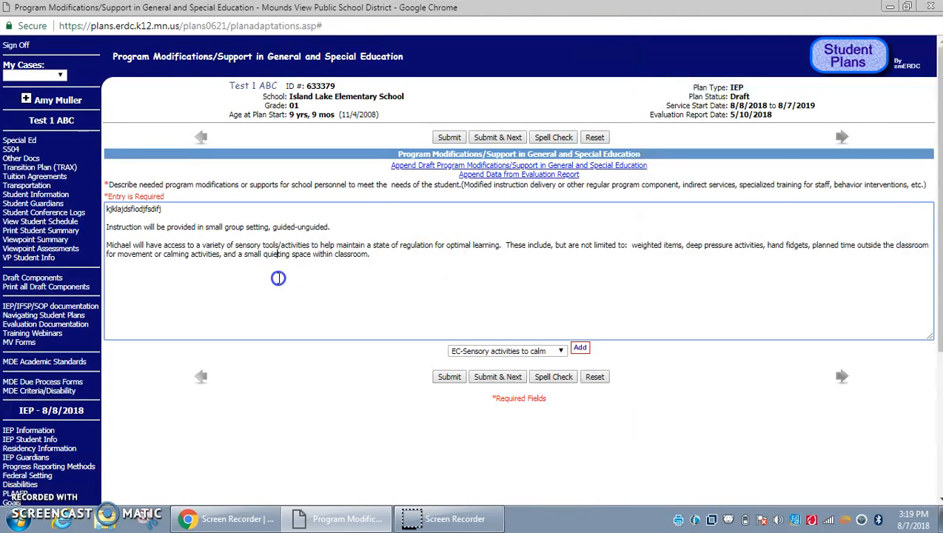
pyautogui.click(395, 259)
pyautogui.click(282, 296)
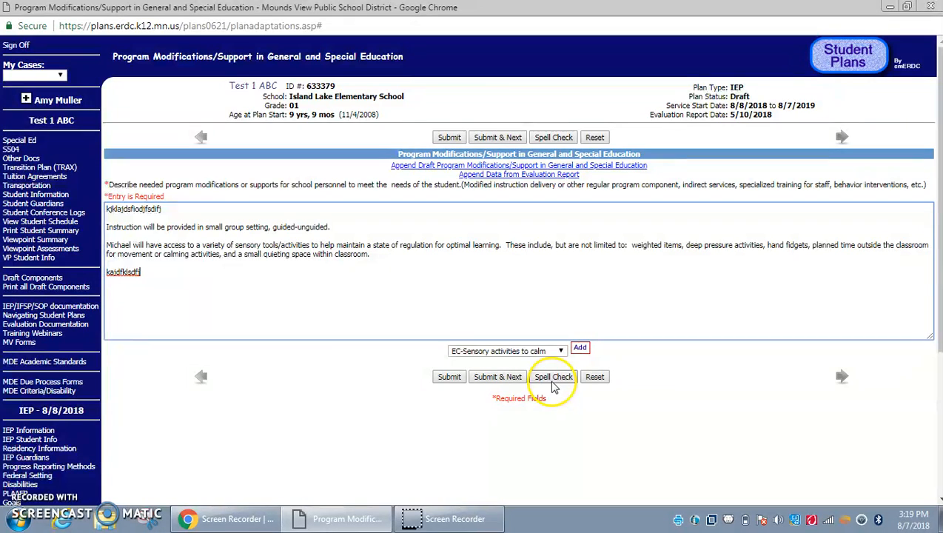
pyautogui.click(446, 379)
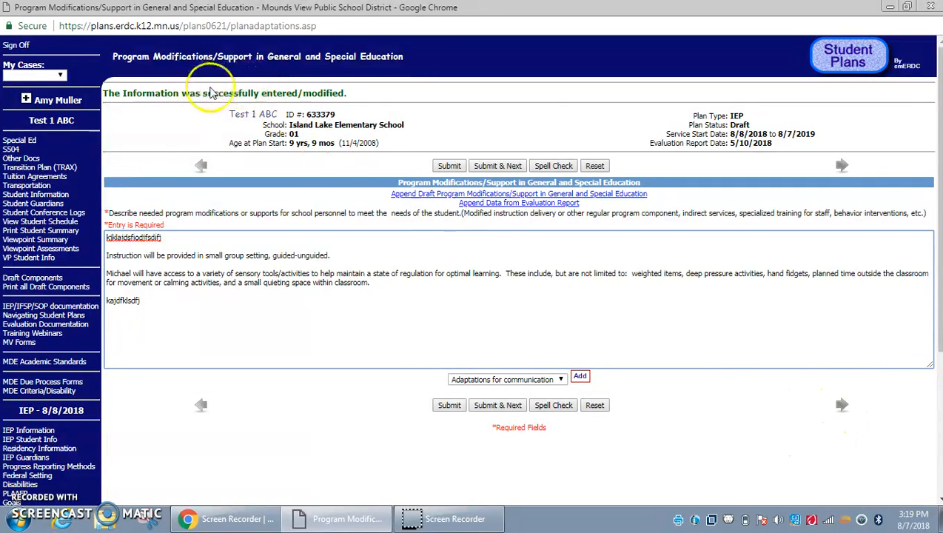
# On the Supp/Aid/Services page, enter "jfdklajfklsdfjsfja" followed by the predefined "EC-Sensory activities to calm" statement as the description, and submit it
pyautogui.click(841, 407)
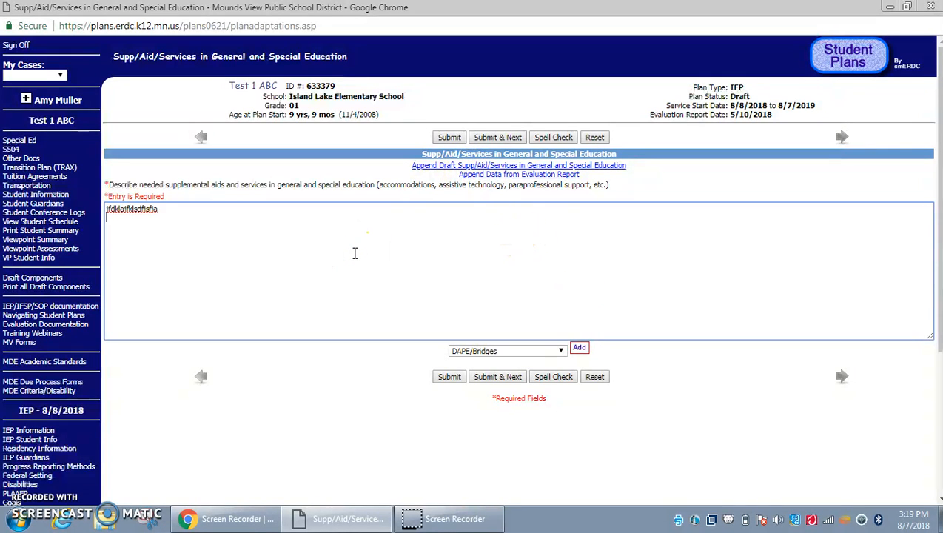
pyautogui.click(551, 351)
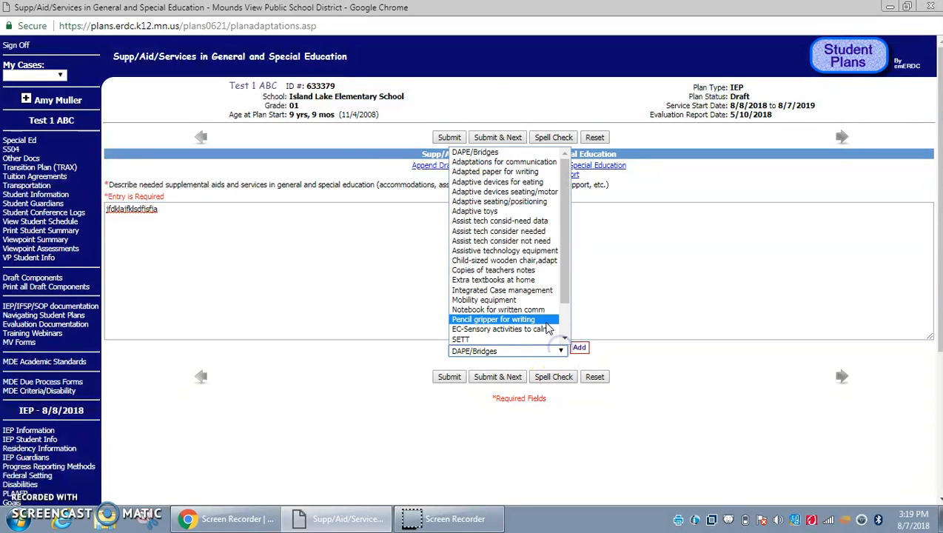
pyautogui.click(548, 329)
pyautogui.click(579, 348)
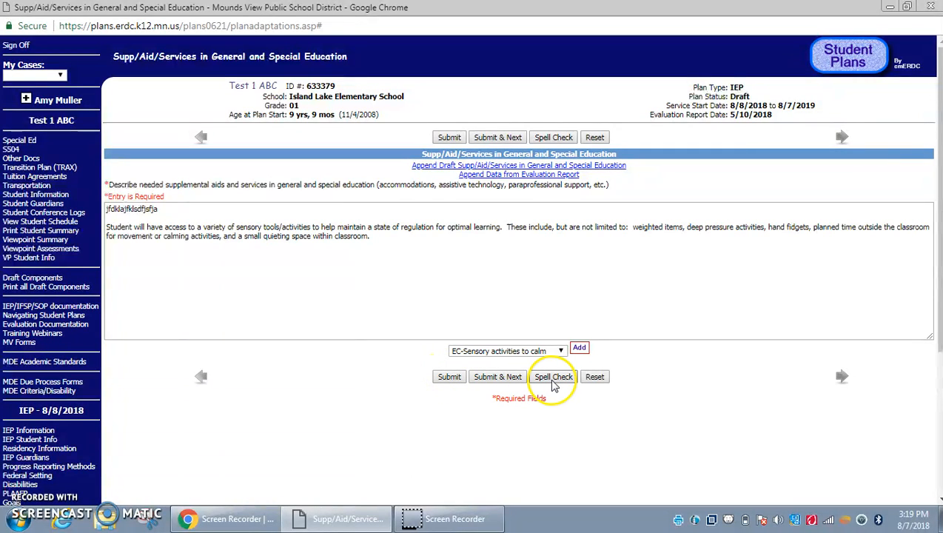
pyautogui.click(451, 379)
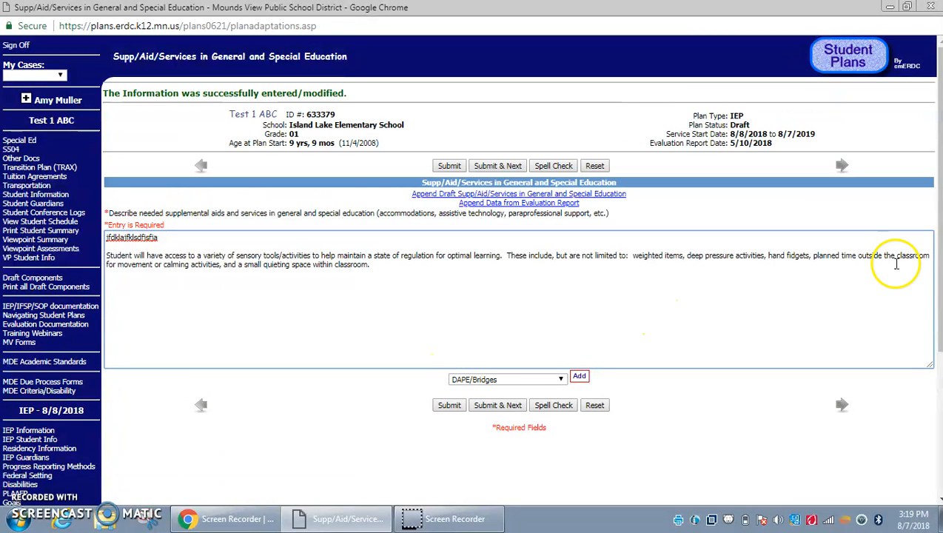
pyautogui.moveTo(934, 245); pyautogui.dragTo(927, 324)
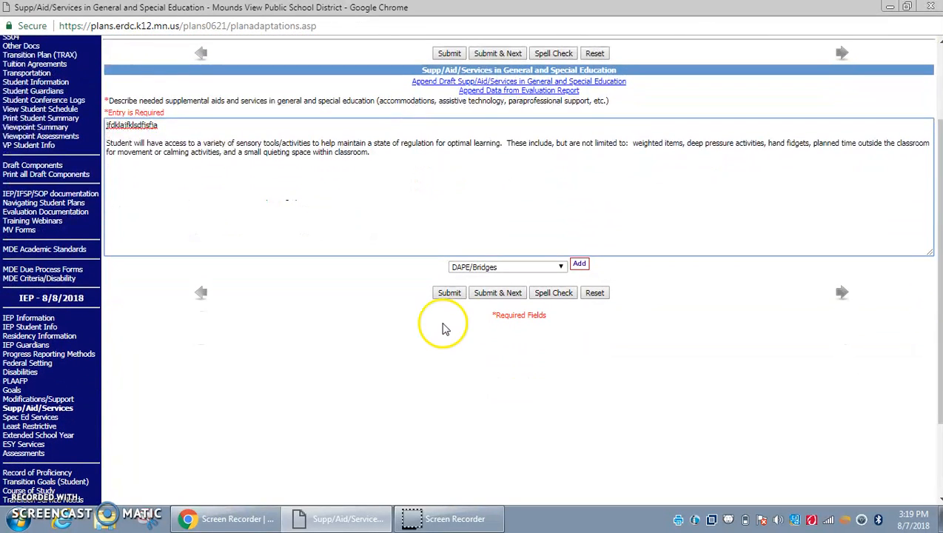